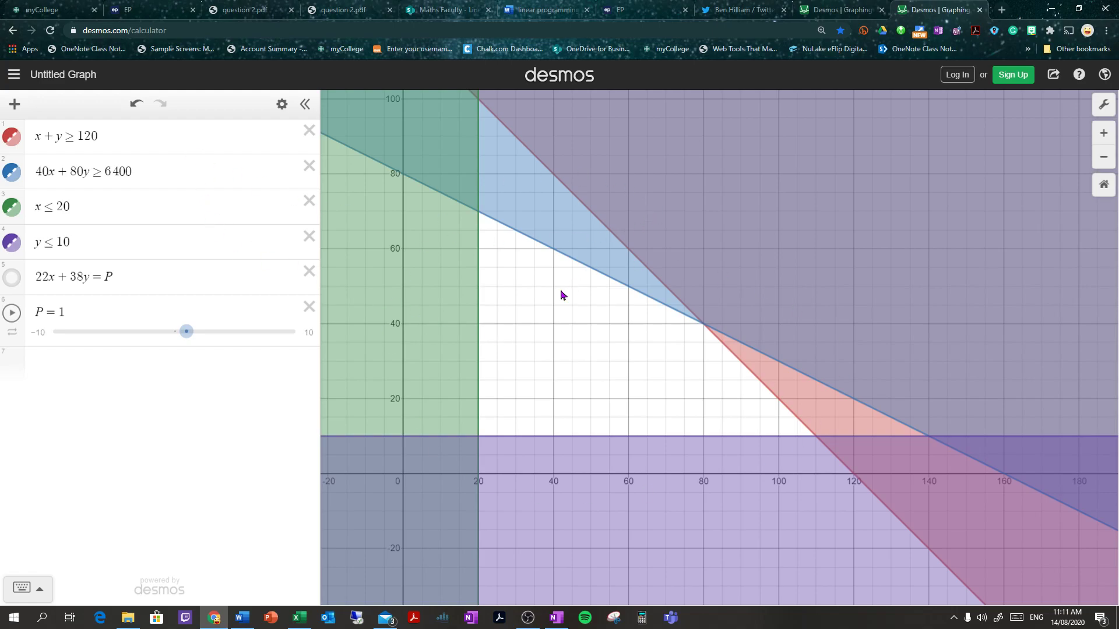
- Show the coordinates of all four corner points of the unshaded feasible region
{"action": "left_click", "coordinate": [704, 326]}
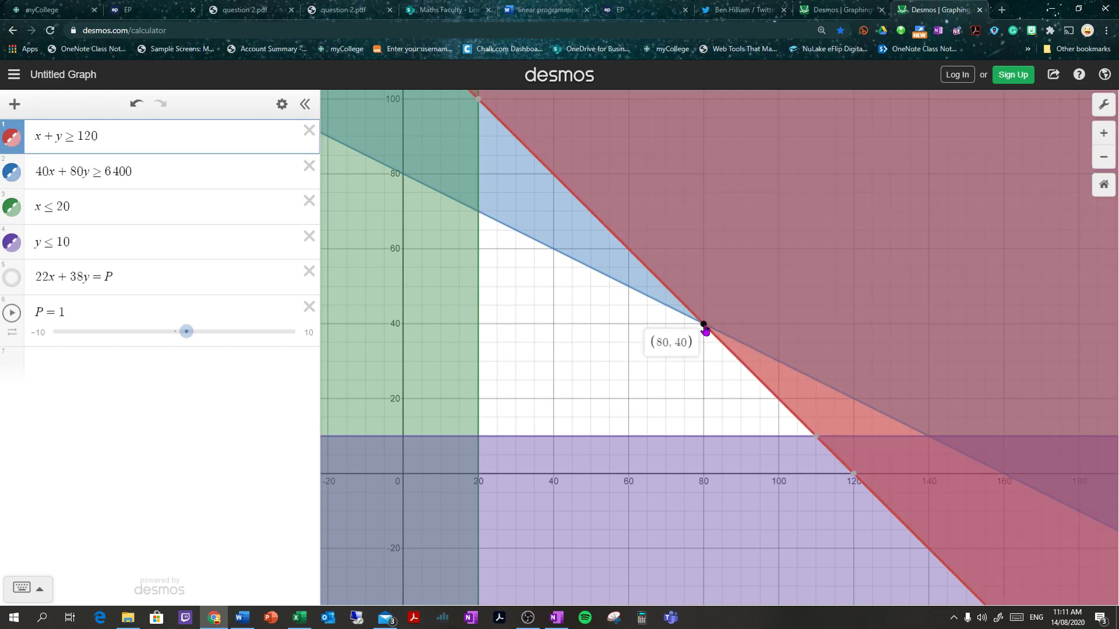
{"action": "left_click", "coordinate": [479, 213]}
{"action": "left_click", "coordinate": [478, 441]}
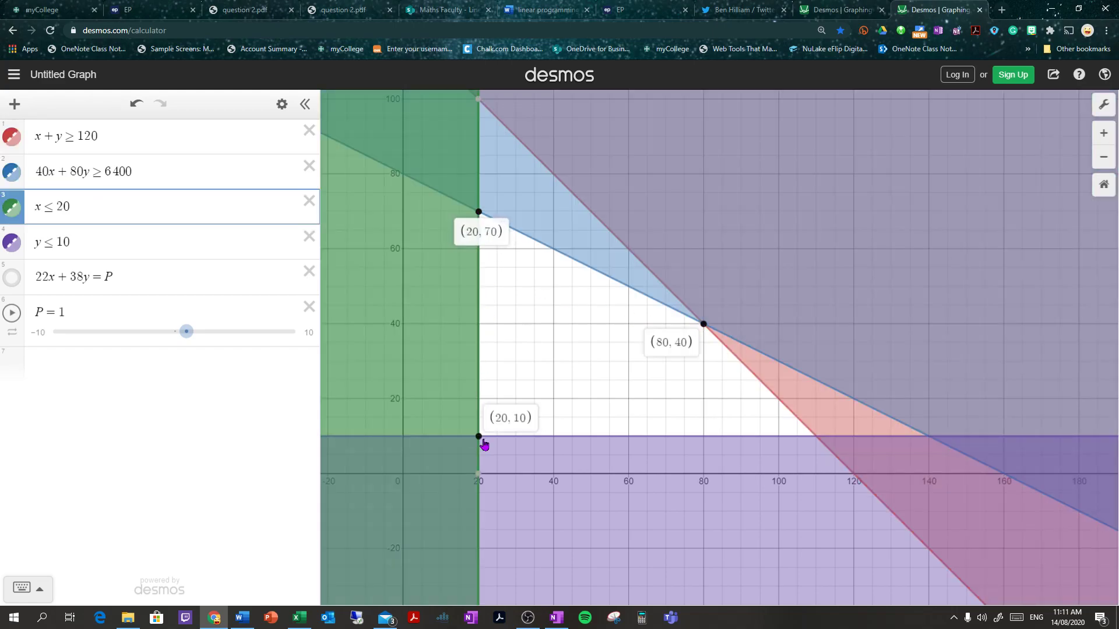
{"action": "left_click", "coordinate": [815, 439]}
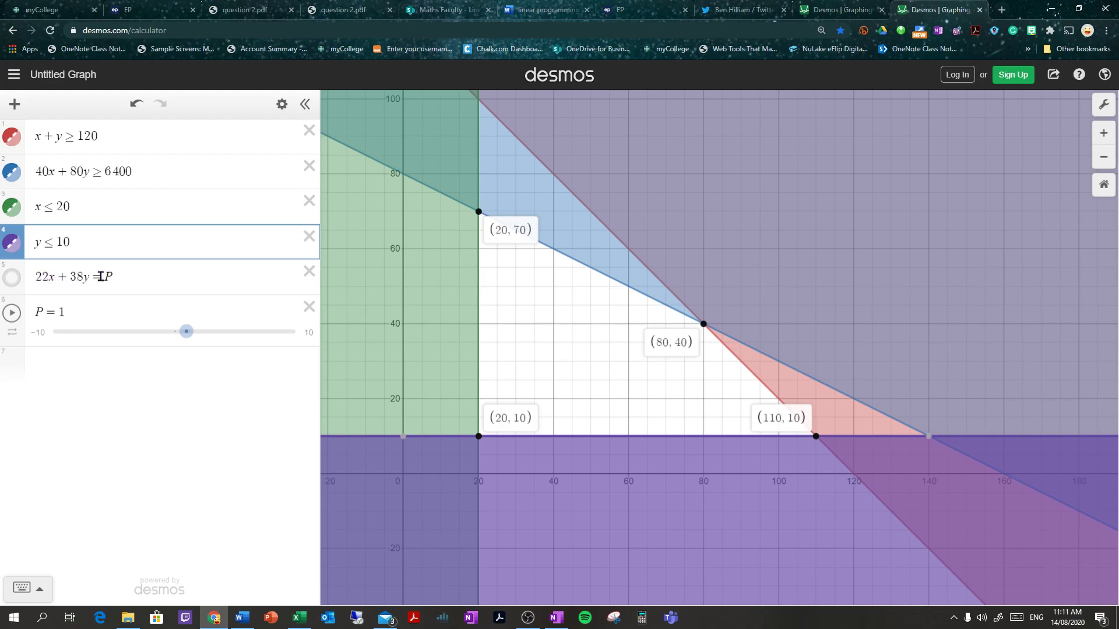
- Make the line 22x + 38y = P visible on the graph and lower P to -3.4 with its slider
{"action": "left_click", "coordinate": [11, 278]}
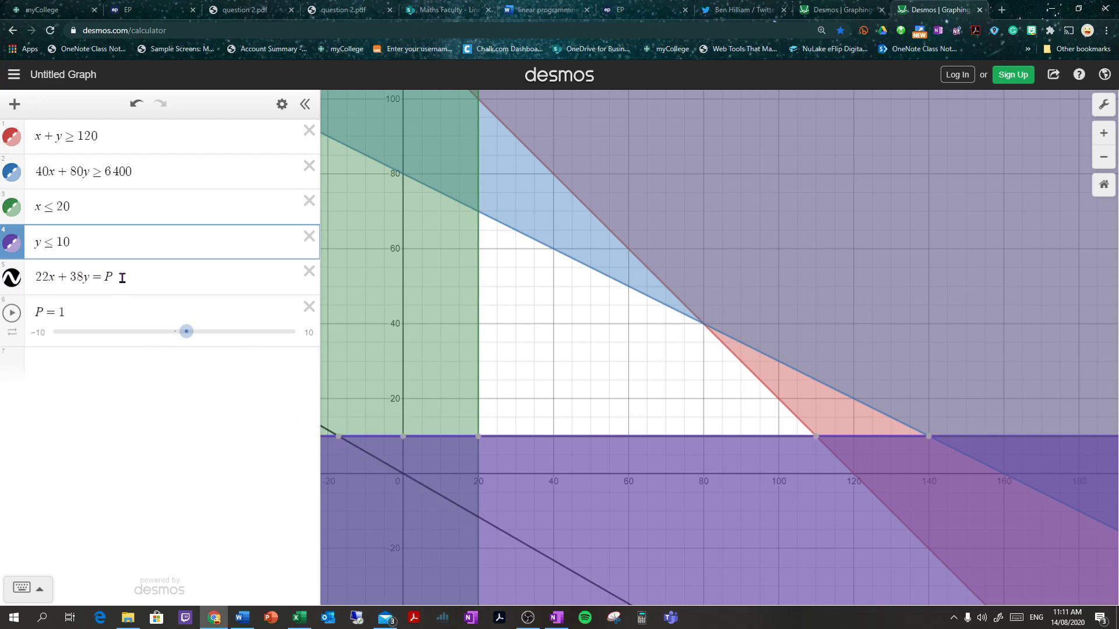
{"action": "left_click_drag", "start_coordinate": [123, 279], "coordinate": [42, 276]}
{"action": "left_click", "coordinate": [586, 356]}
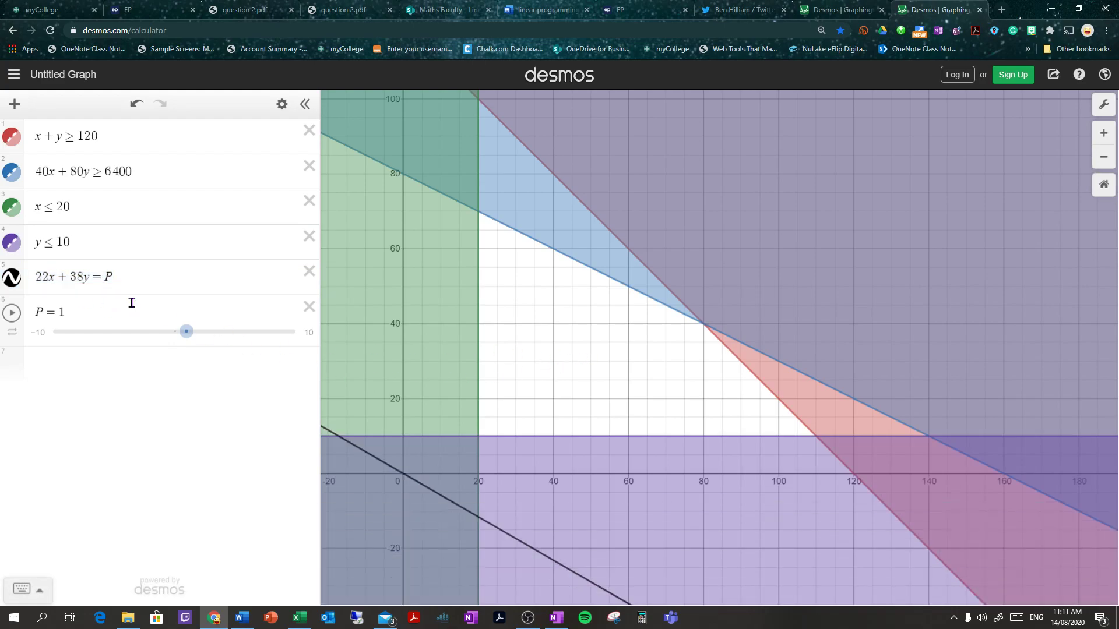
{"action": "left_click_drag", "start_coordinate": [185, 331], "coordinate": [132, 343]}
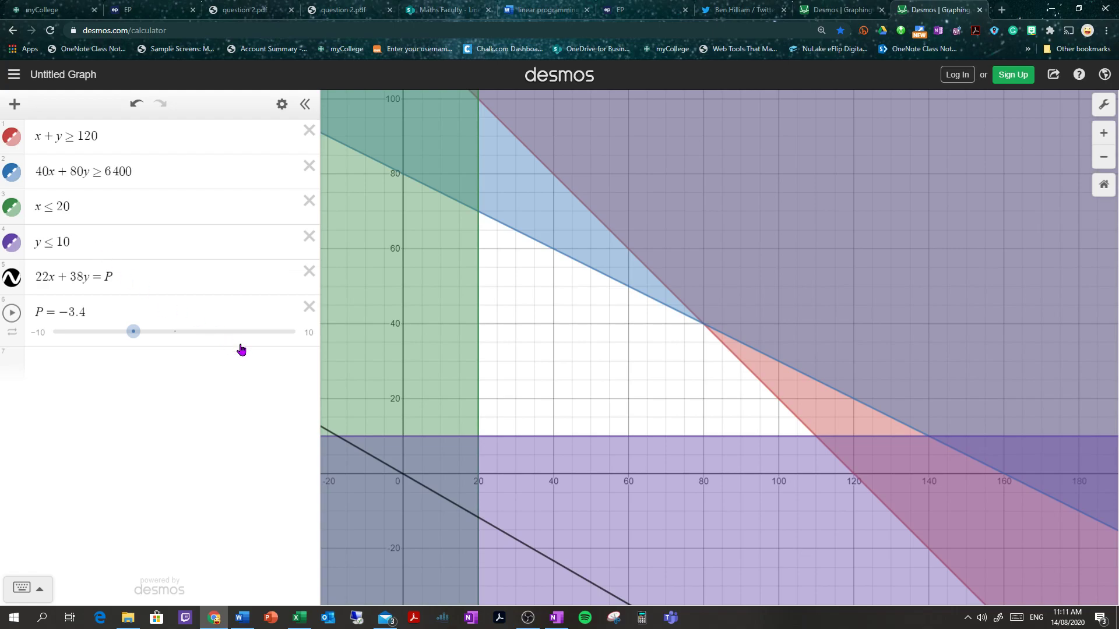
- Show the coordinates of the region's two upper corners and open the fx9860 emulator beside them in RUN-MAT mode
{"action": "left_click", "coordinate": [479, 213]}
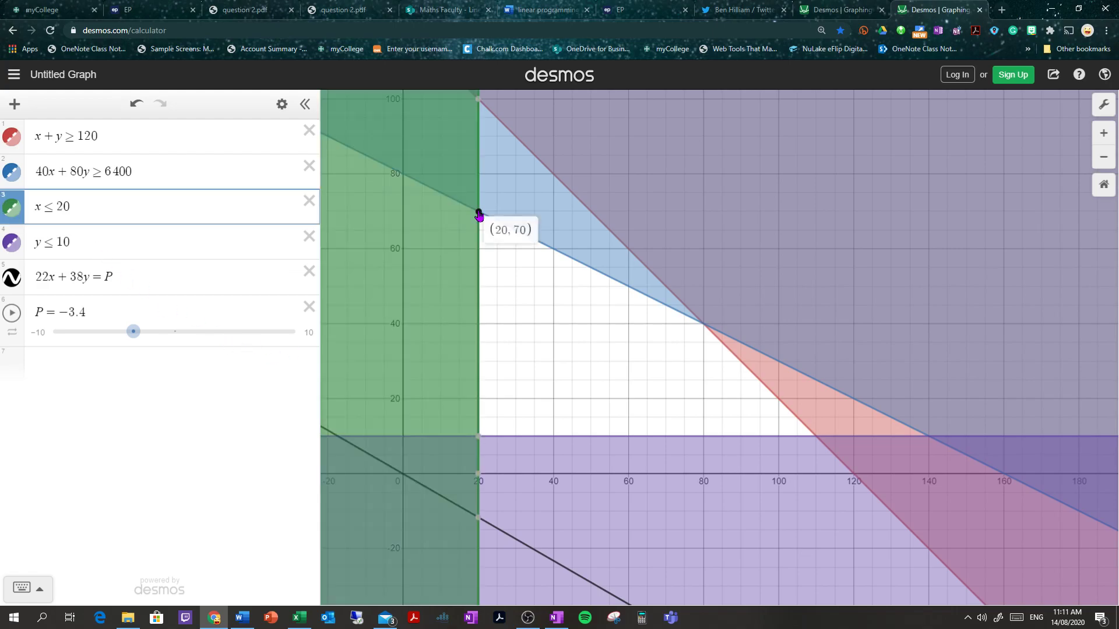
{"action": "left_click", "coordinate": [704, 327]}
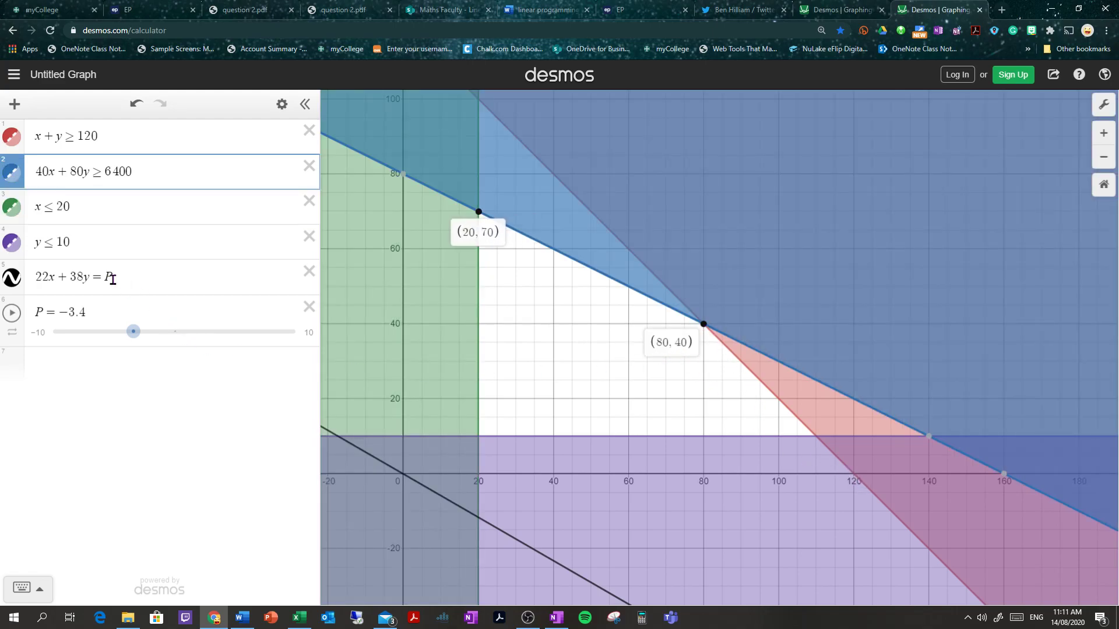
{"action": "left_click", "coordinate": [641, 617]}
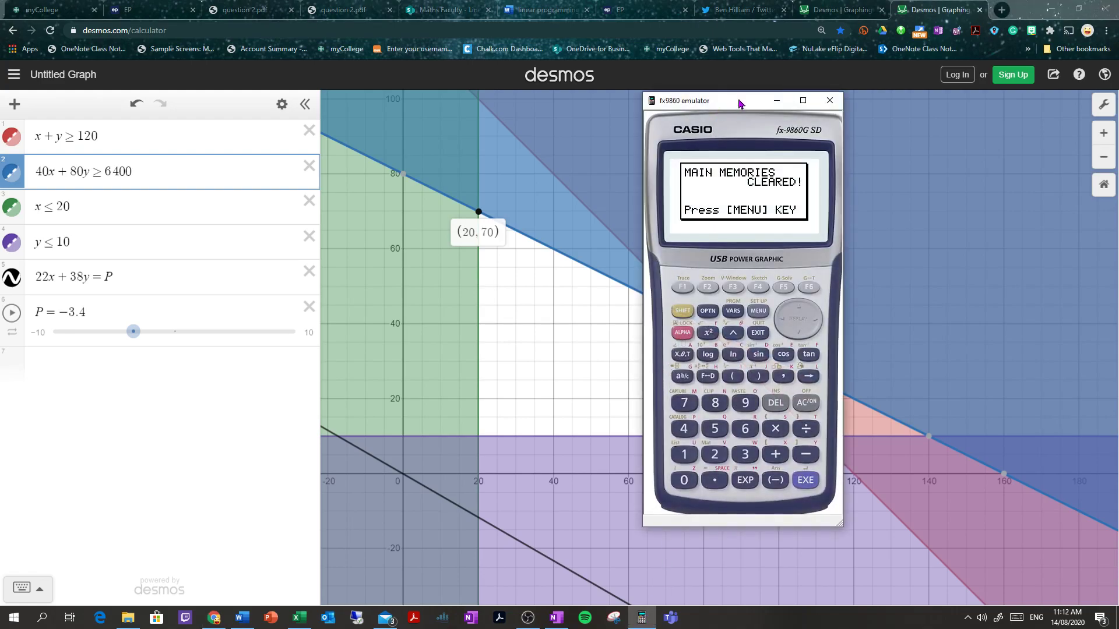
{"action": "left_click_drag", "start_coordinate": [739, 104], "coordinate": [896, 114]}
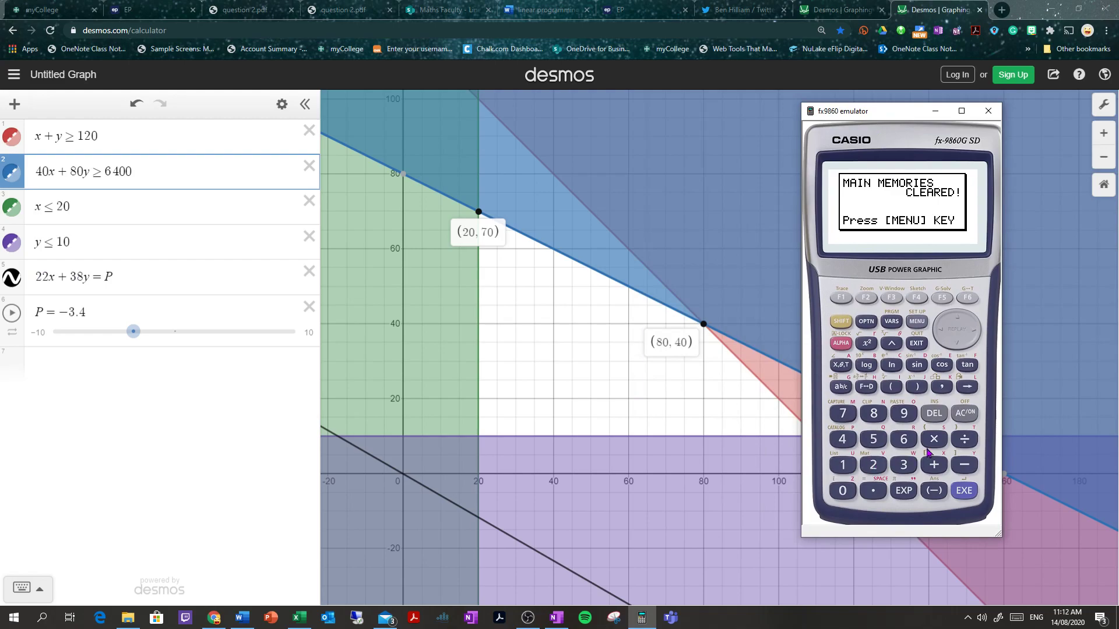
{"action": "left_click", "coordinate": [912, 325]}
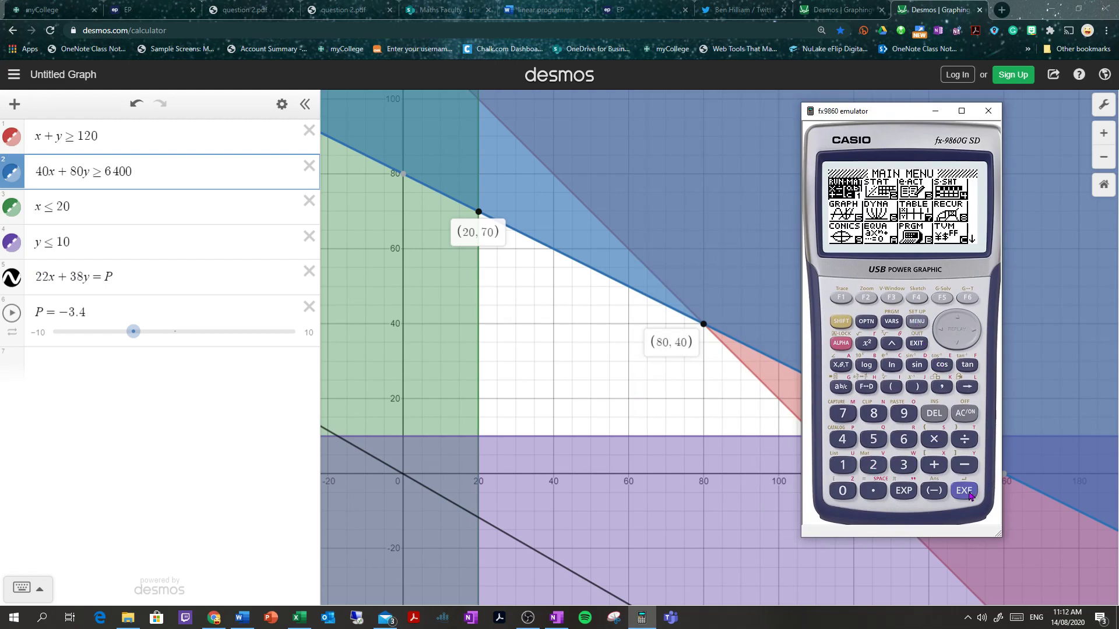
{"action": "left_click", "coordinate": [970, 494]}
- Calculate 22×80+38×40 on the emulator to evaluate the objective at the corner (80, 40)
{"action": "double_click", "coordinate": [873, 465]}
{"action": "left_click", "coordinate": [933, 443]}
{"action": "left_click", "coordinate": [874, 417]}
{"action": "left_click", "coordinate": [840, 494]}
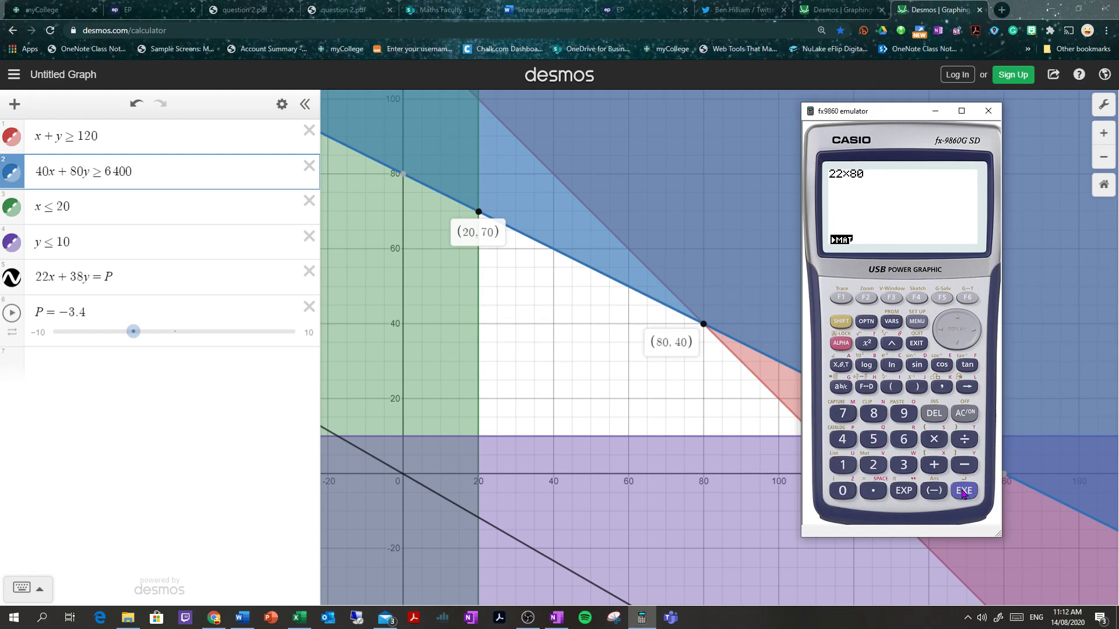
{"action": "left_click", "coordinate": [934, 466]}
{"action": "left_click", "coordinate": [904, 466]}
{"action": "left_click", "coordinate": [880, 418]}
{"action": "left_click", "coordinate": [935, 443]}
{"action": "left_click", "coordinate": [841, 492]}
{"action": "left_click", "coordinate": [964, 491]}
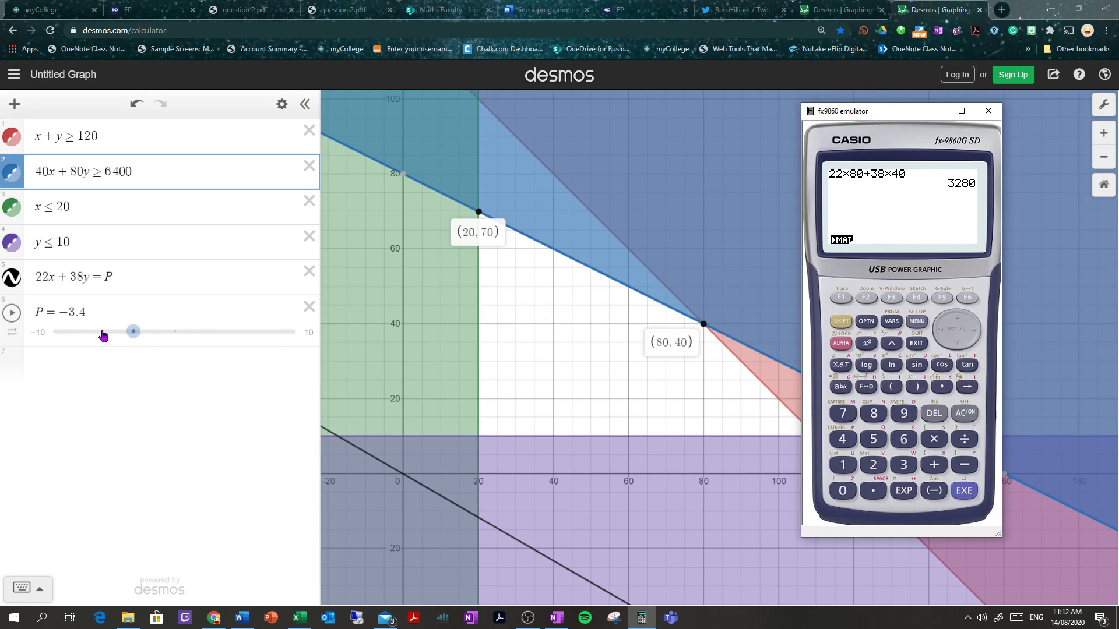
- Set the range of the P slider in Desmos from 0 to 5000
{"action": "left_click_drag", "start_coordinate": [133, 332], "coordinate": [262, 337]}
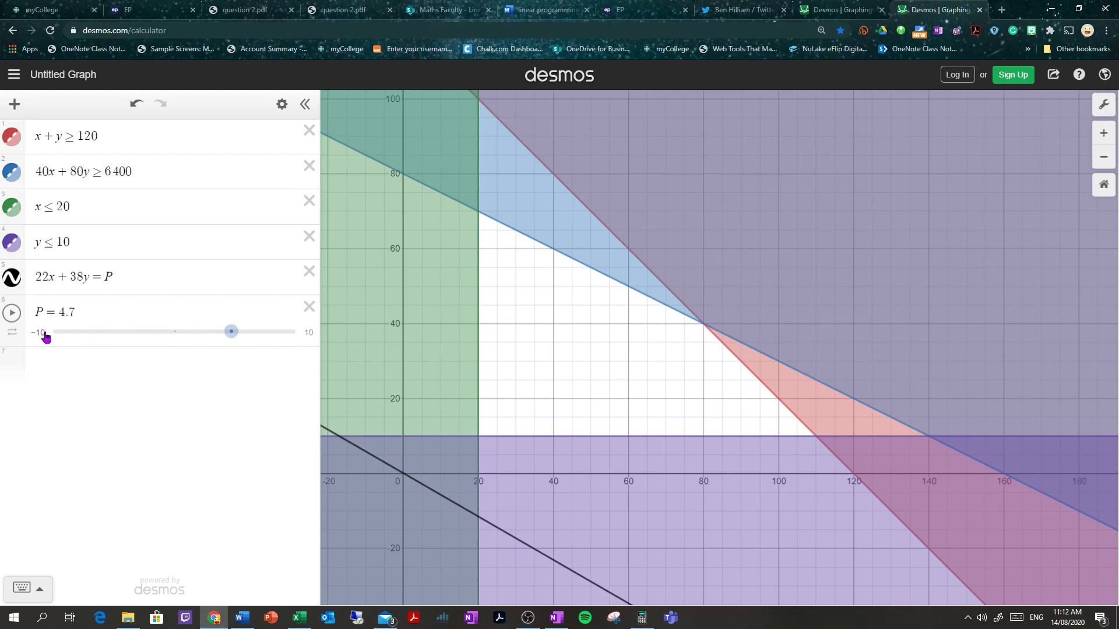
{"action": "left_click", "coordinate": [310, 336]}
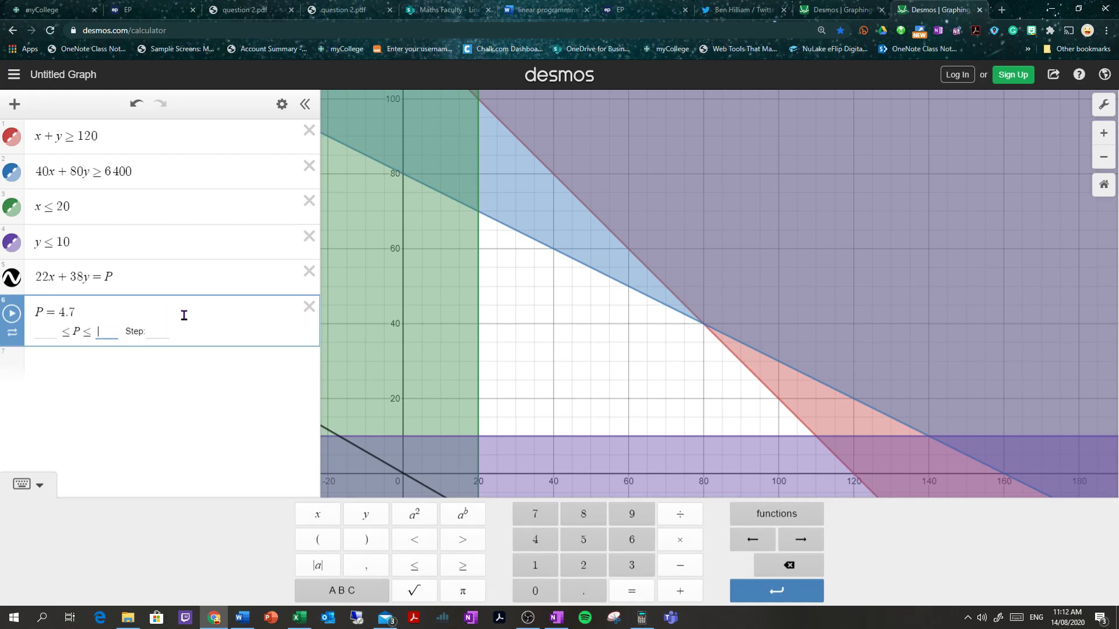
{"action": "type", "text": "50000"}
{"action": "key", "text": "BackSpace"}
{"action": "left_click", "coordinate": [53, 331]}
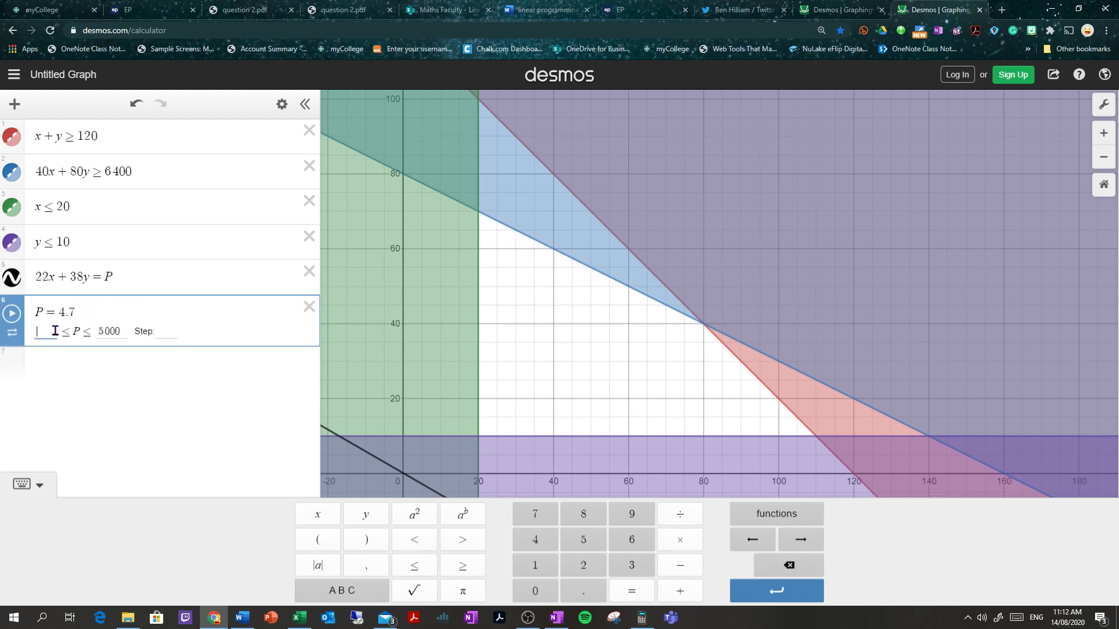
{"action": "left_click", "coordinate": [479, 438]}
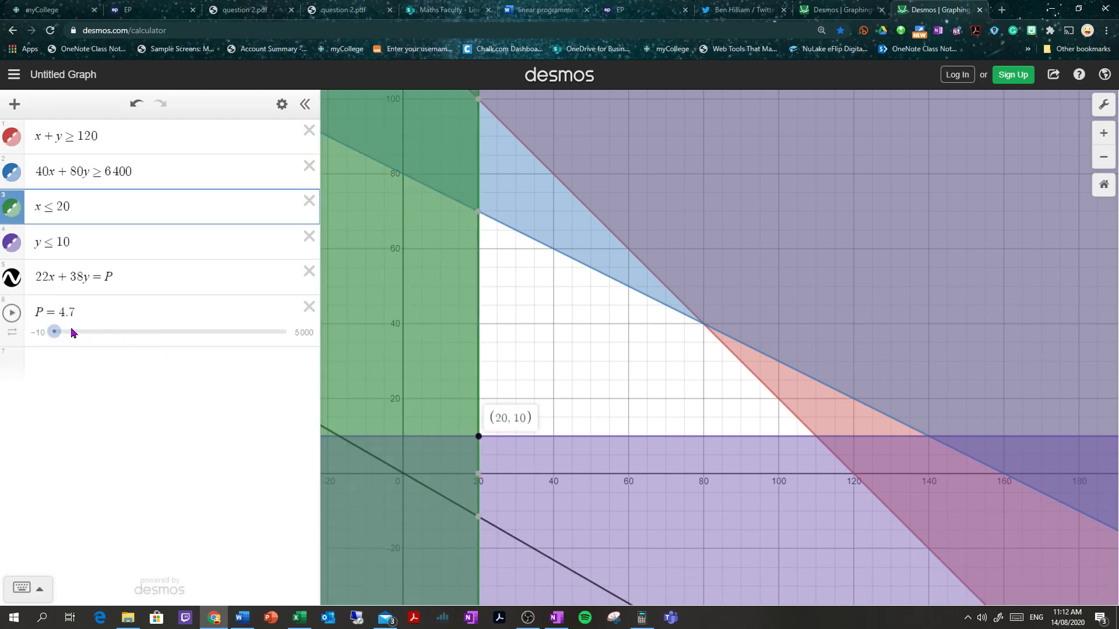
{"action": "left_click", "coordinate": [302, 334]}
{"action": "left_click", "coordinate": [46, 331]}
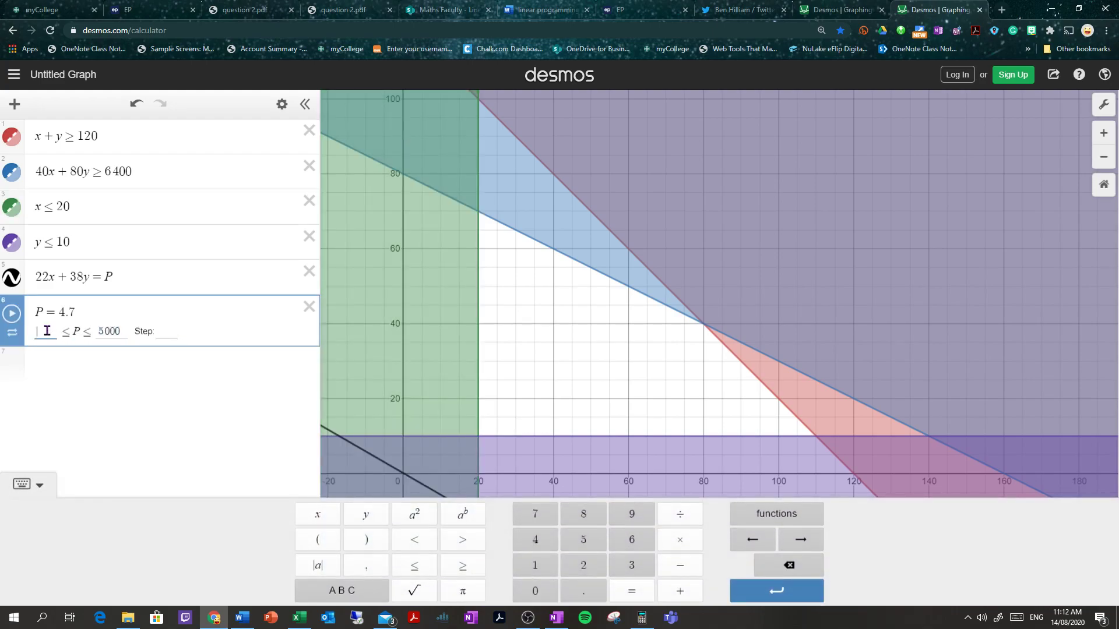
{"action": "type", "text": "0"}
{"action": "left_click", "coordinate": [286, 340]}
- Raise P to 2800, 3100 and 3270, showing the coordinates of the feasible region's corner that the objective line meets each time
{"action": "left_click_drag", "start_coordinate": [56, 337], "coordinate": [180, 327]}
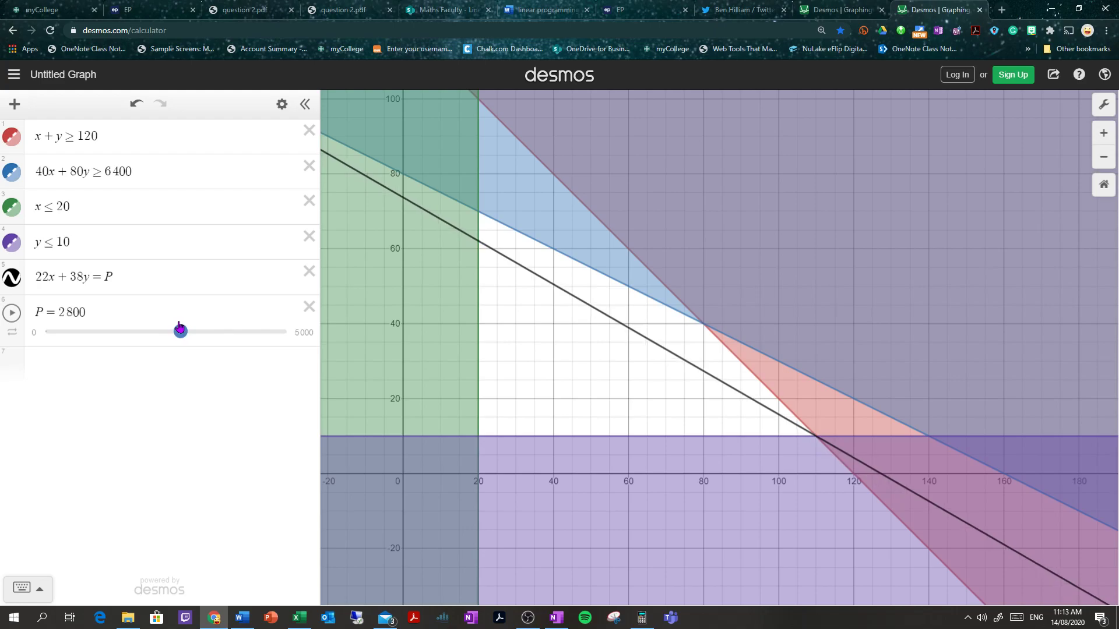
{"action": "left_click", "coordinate": [817, 437]}
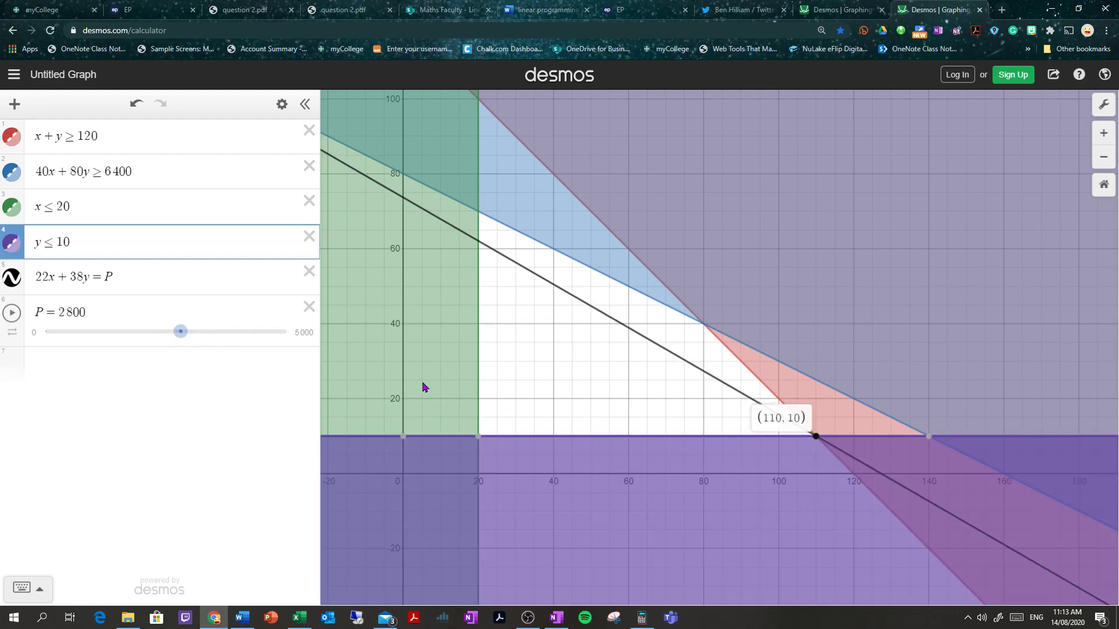
{"action": "left_click_drag", "start_coordinate": [184, 337], "coordinate": [196, 336]}
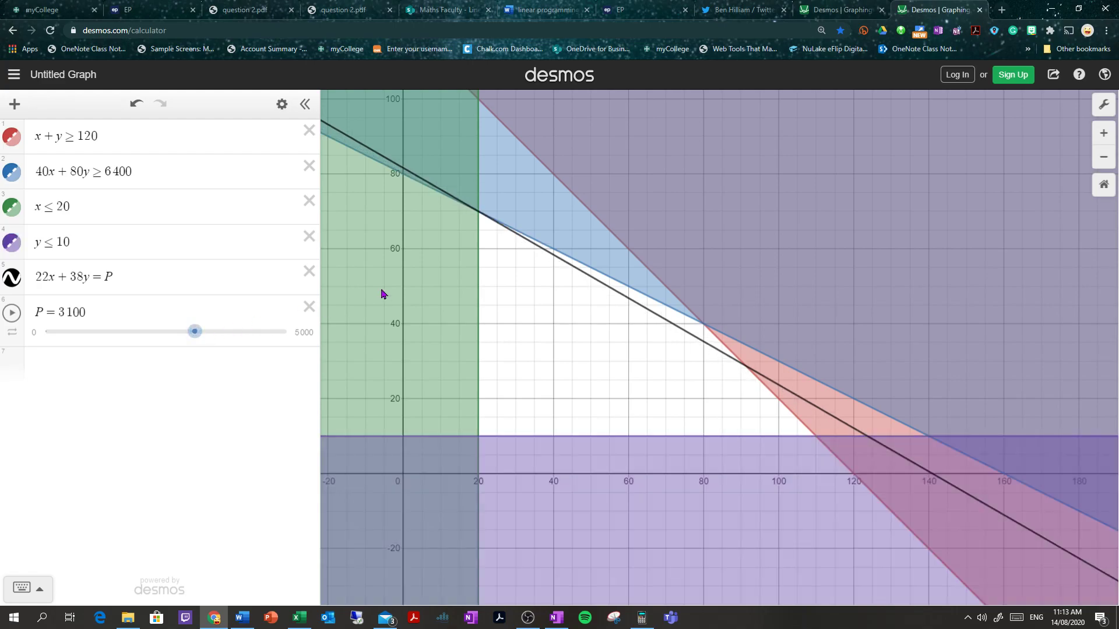
{"action": "left_click", "coordinate": [480, 214]}
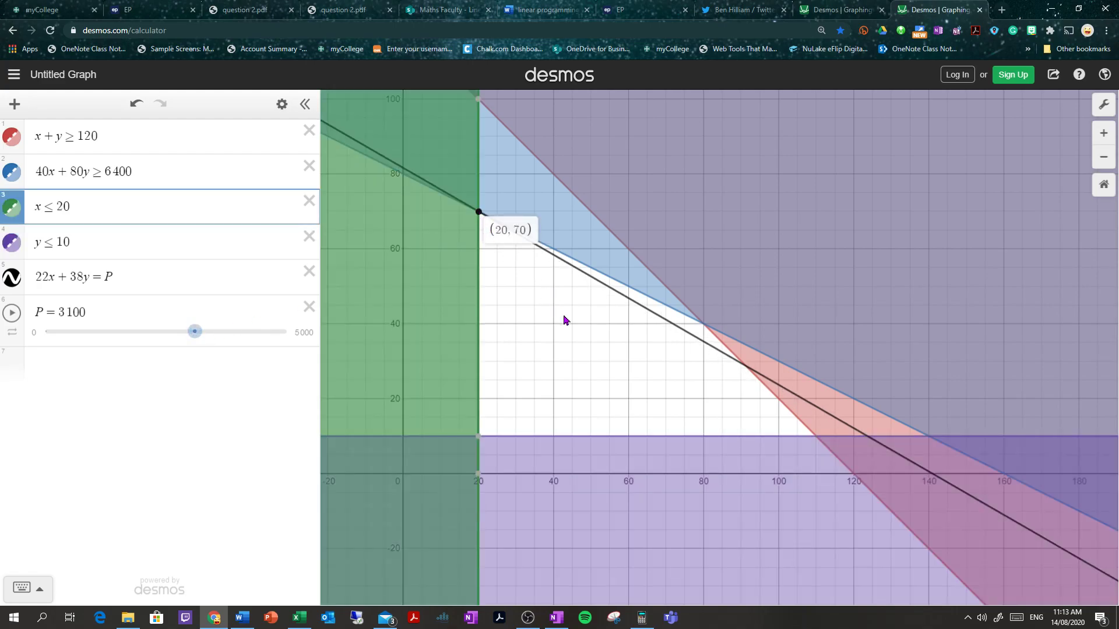
{"action": "left_click_drag", "start_coordinate": [197, 332], "coordinate": [208, 331]}
{"action": "left_click", "coordinate": [701, 325]}
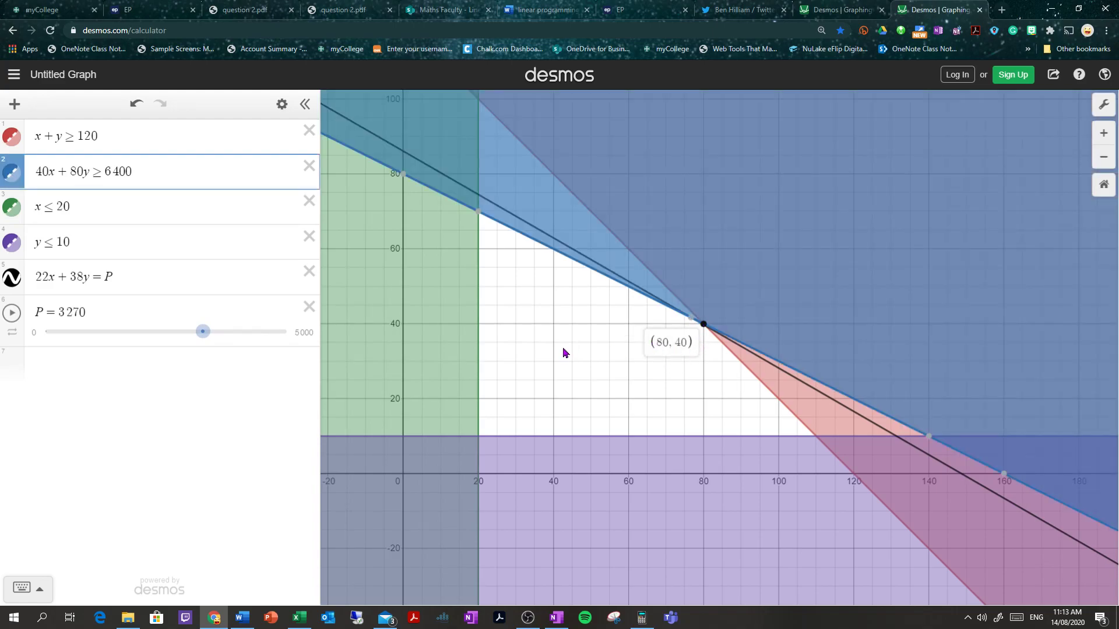
{"action": "left_click", "coordinate": [602, 343]}
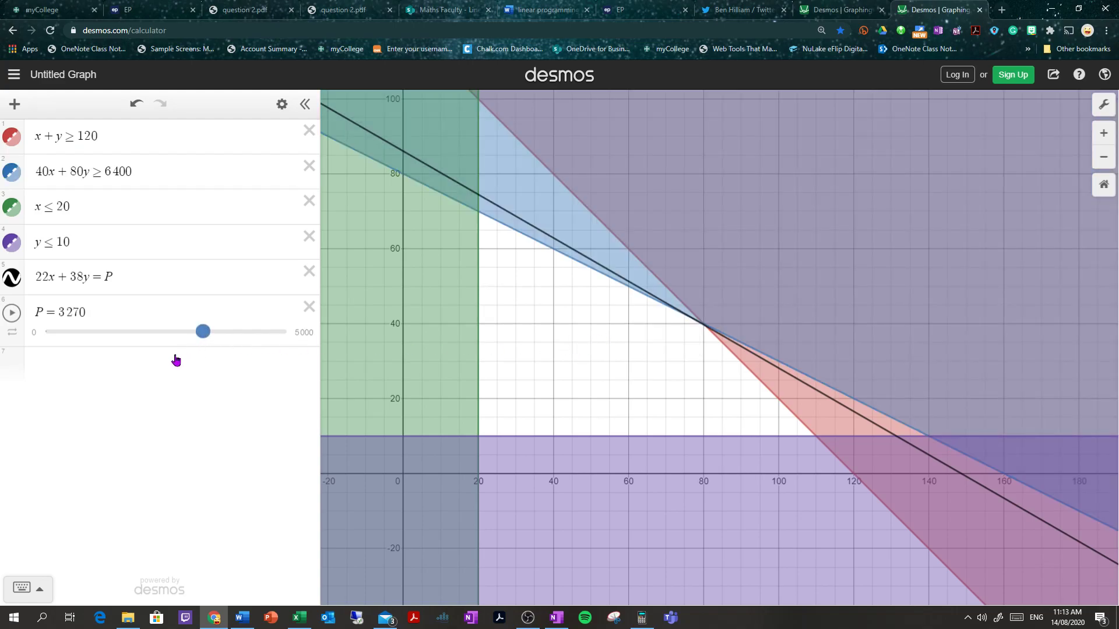
- Lower P to 50 and add the new expression 40x + 80y = P below the slider
{"action": "left_click_drag", "start_coordinate": [210, 337], "coordinate": [49, 333]}
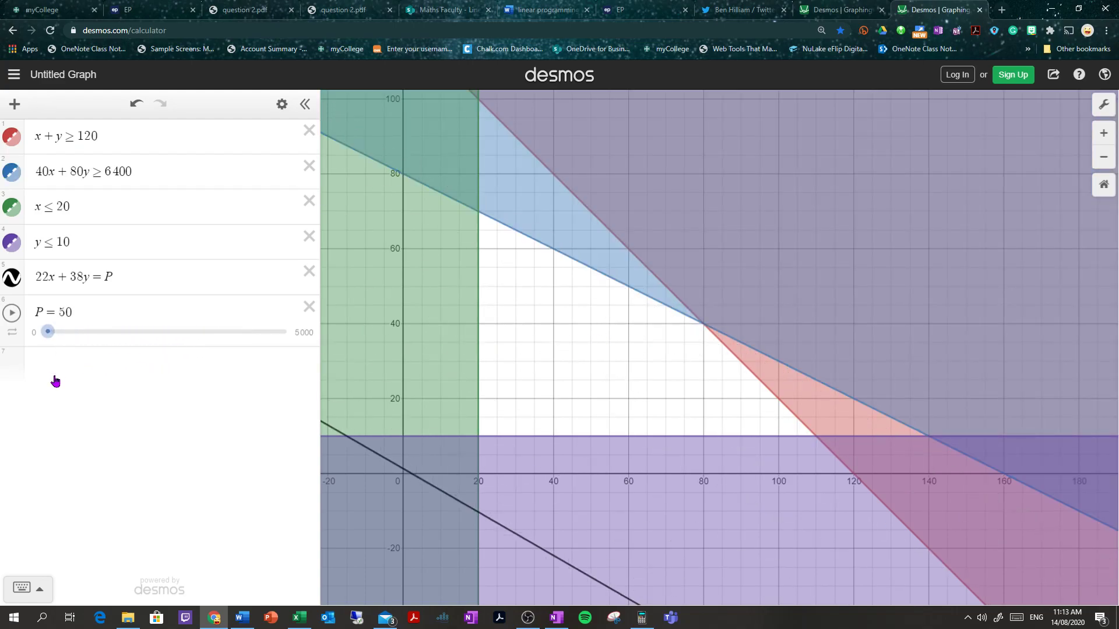
{"action": "left_click", "coordinate": [61, 378]}
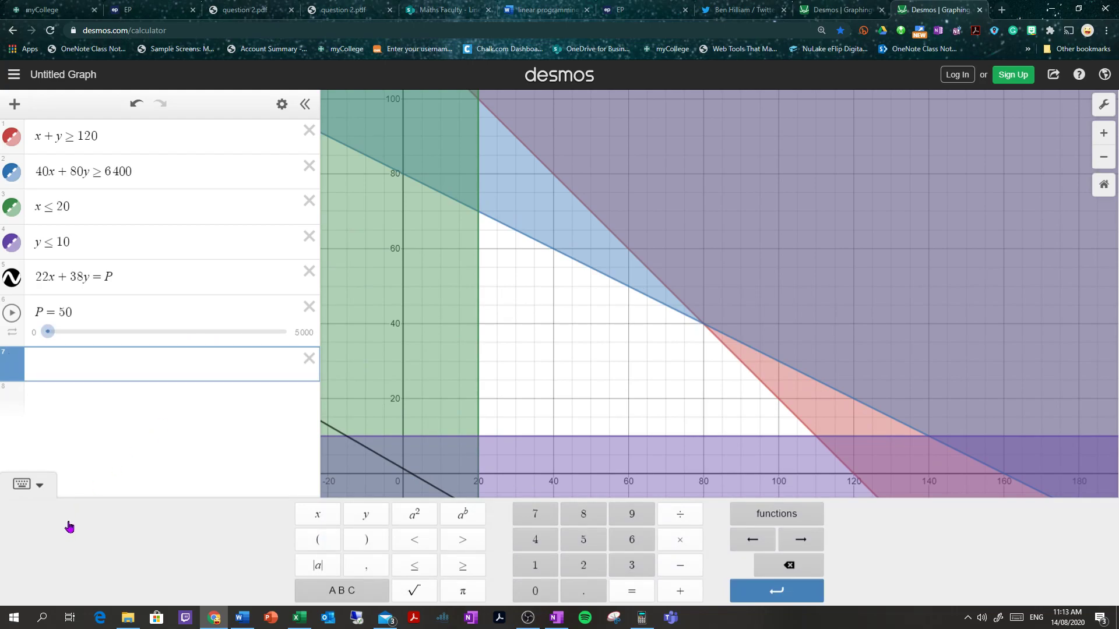
{"action": "type", "text": "40x ="}
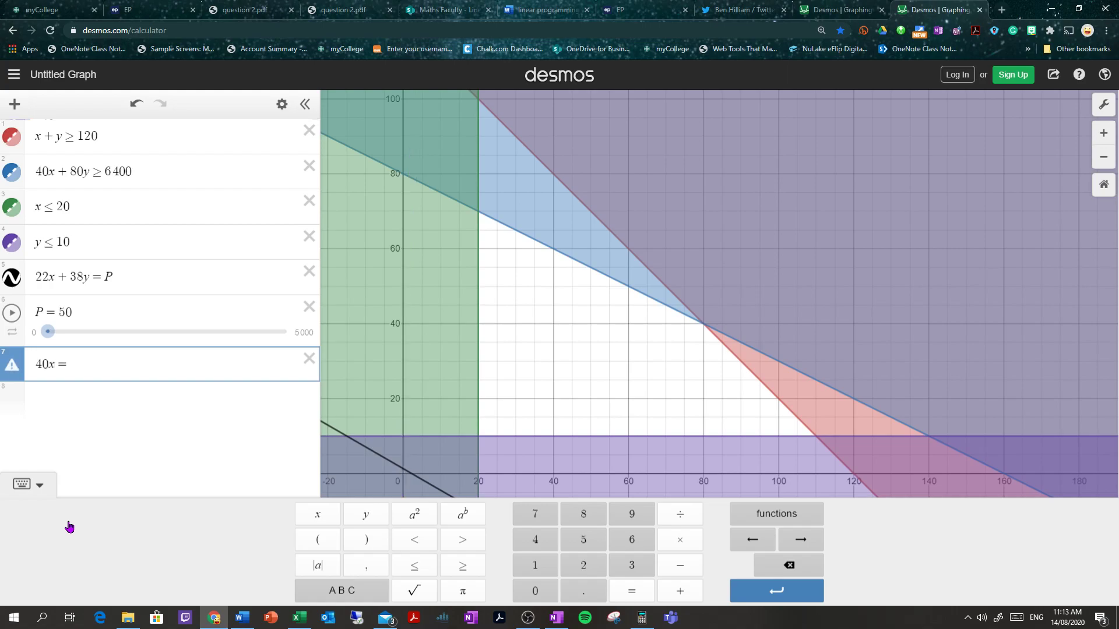
{"action": "type", "text": " 80"}
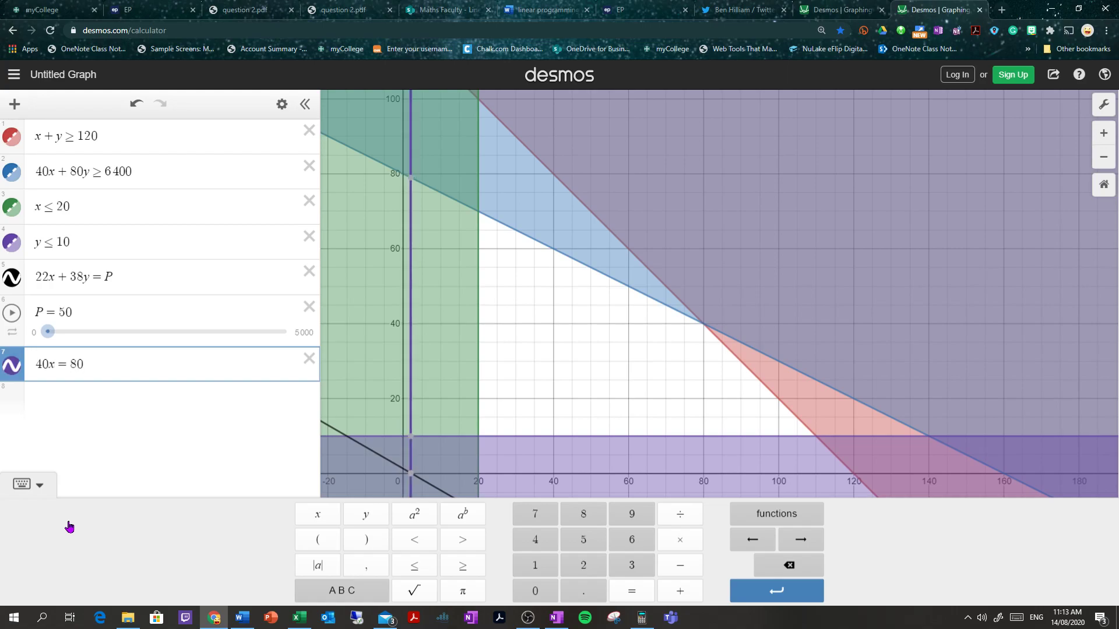
{"action": "type", "text": "y"}
{"action": "key", "text": "BackSpace"}
{"action": "key", "text": "BackSpace"}
{"action": "key", "text": "BackSpace"}
{"action": "key", "text": "BackSpace"}
{"action": "key", "text": "BackSpace"}
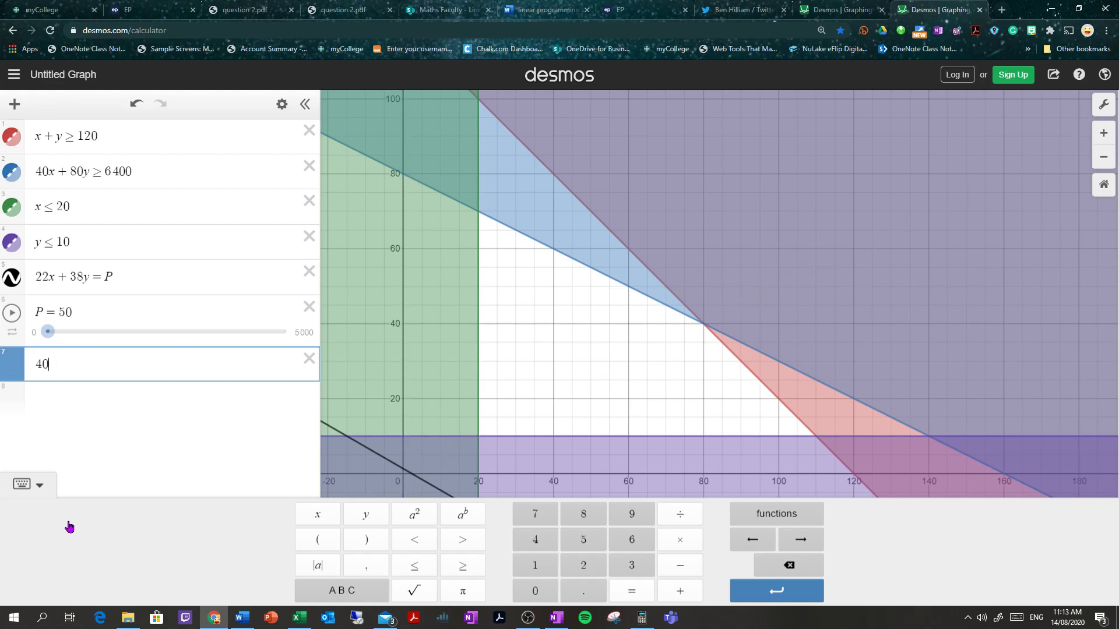
{"action": "type", "text": "x + 80y "}
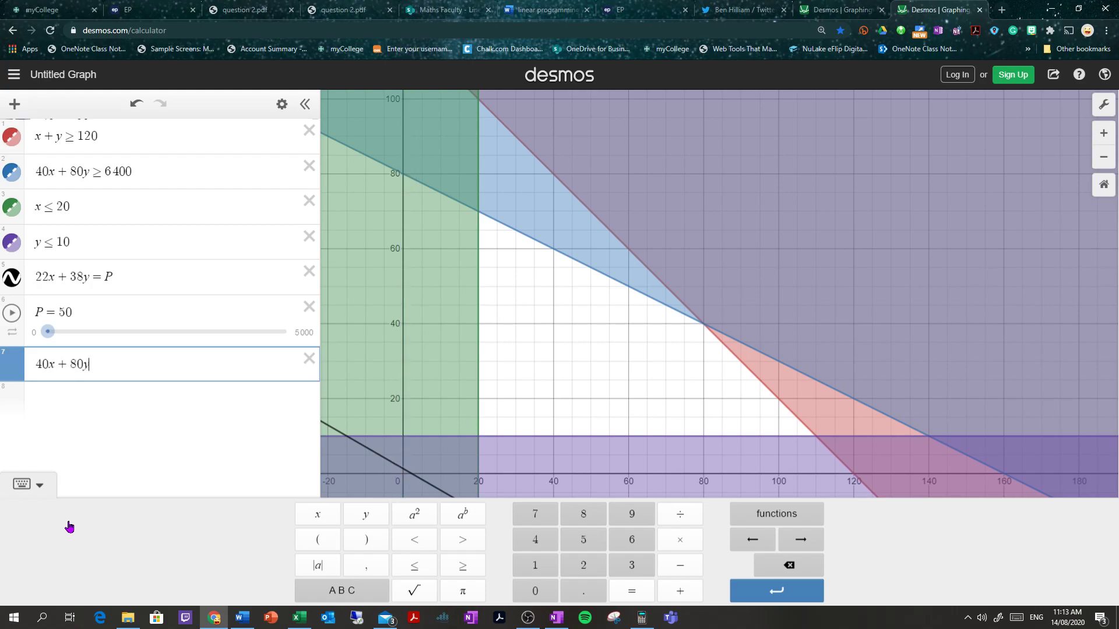
{"action": "type", "text": "= P"}
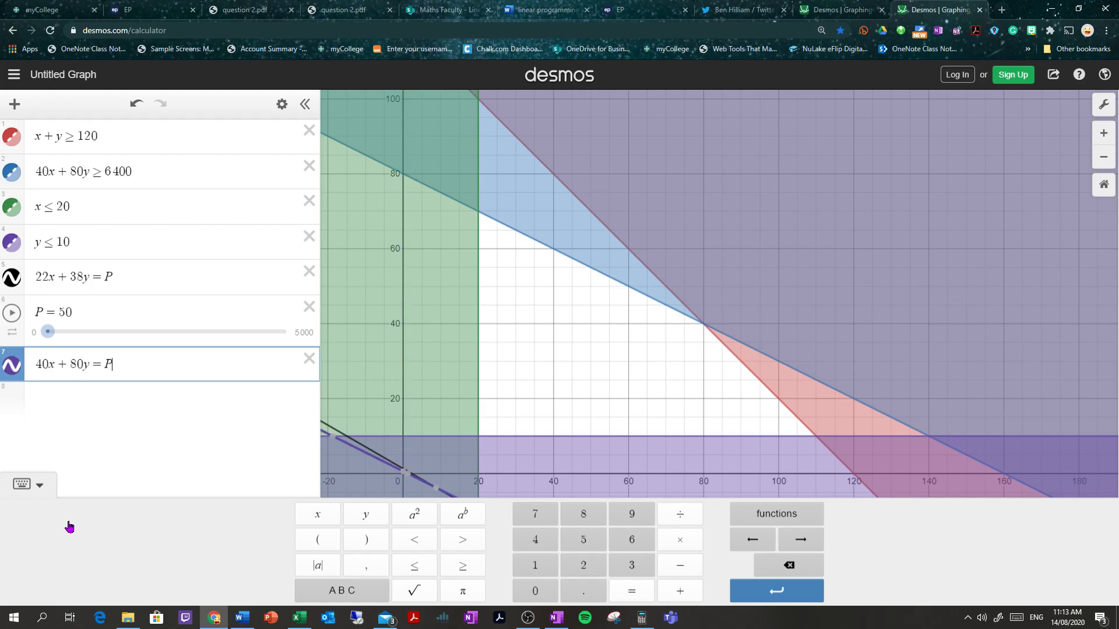
- Hide the line 22x + 38y = P and raise P to 5000 with the slider
{"action": "left_click", "coordinate": [11, 278]}
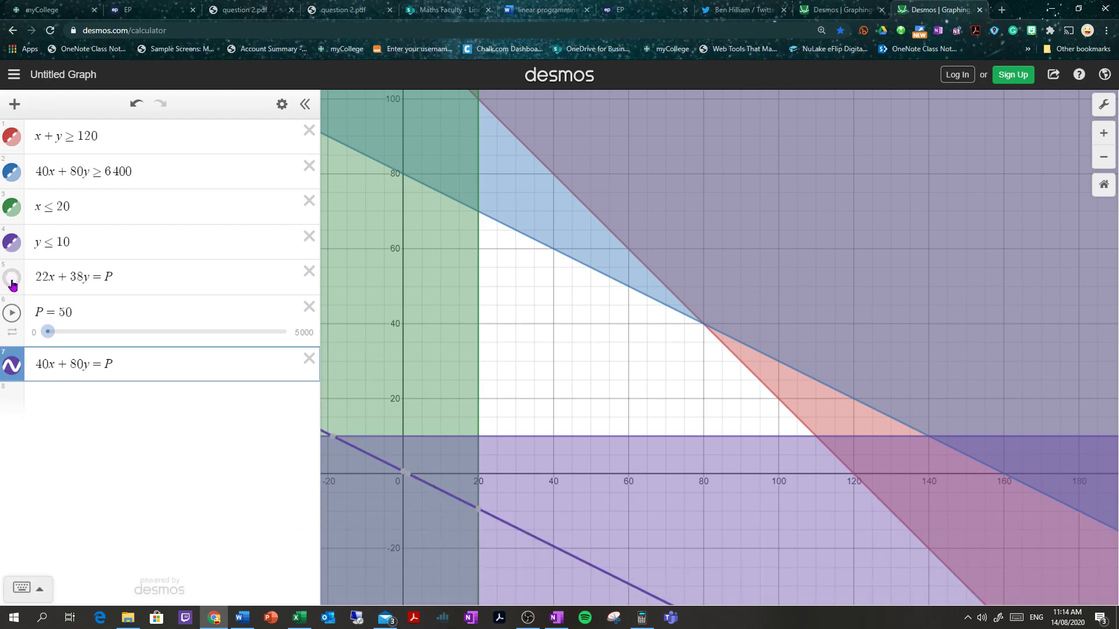
{"action": "left_click_drag", "start_coordinate": [48, 331], "coordinate": [285, 336]}
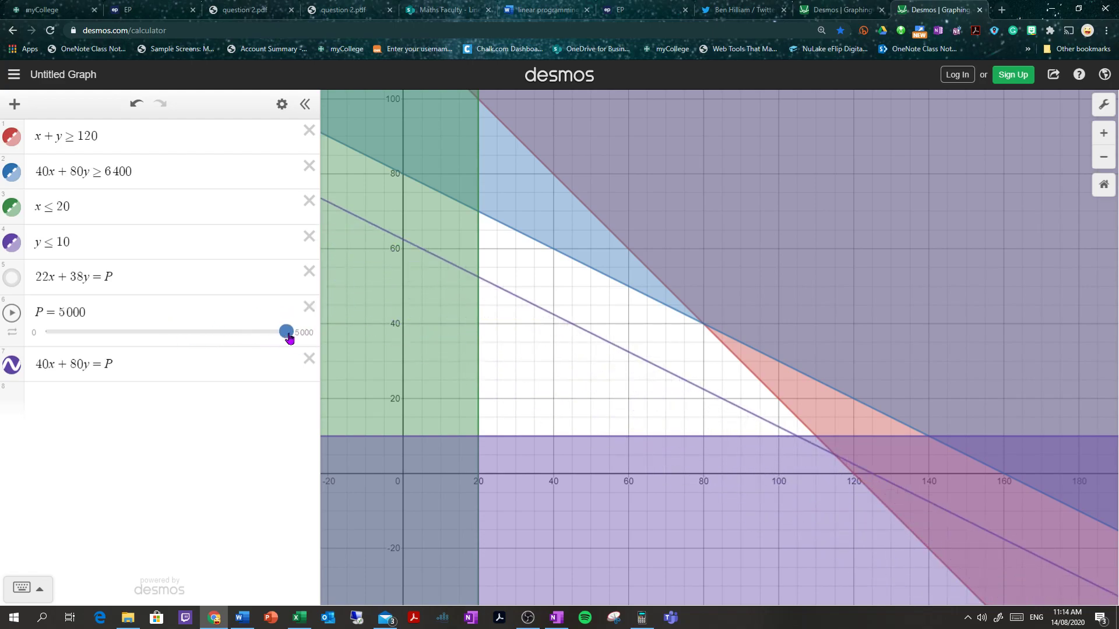
- Set the upper limit of the P slider to 8000
{"action": "left_click", "coordinate": [303, 332]}
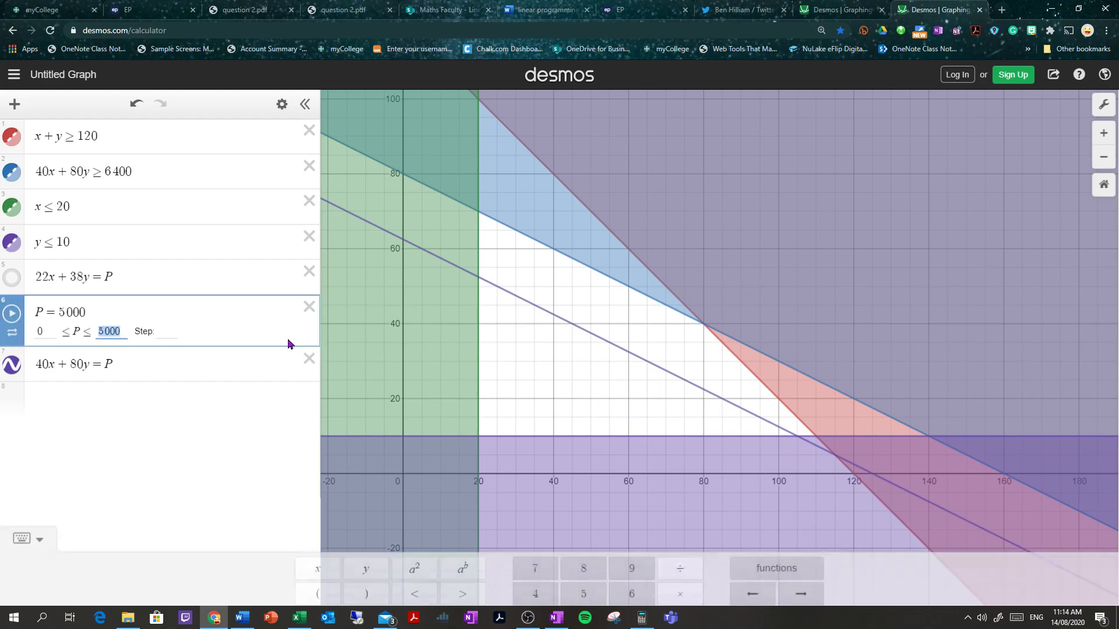
{"action": "type", "text": "8000"}
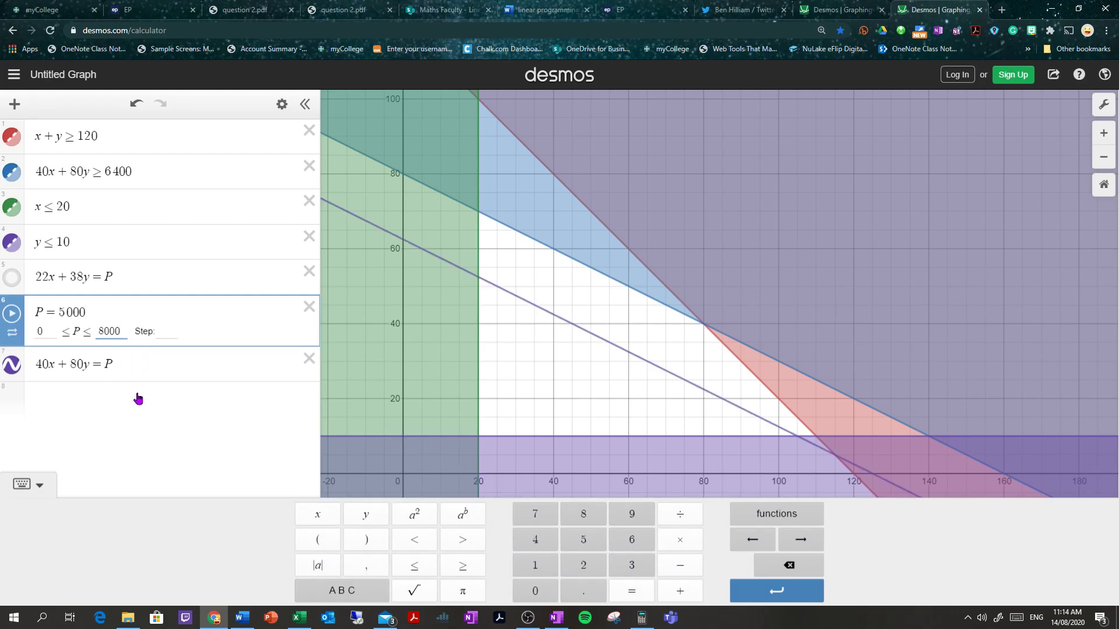
{"action": "left_click", "coordinate": [284, 346]}
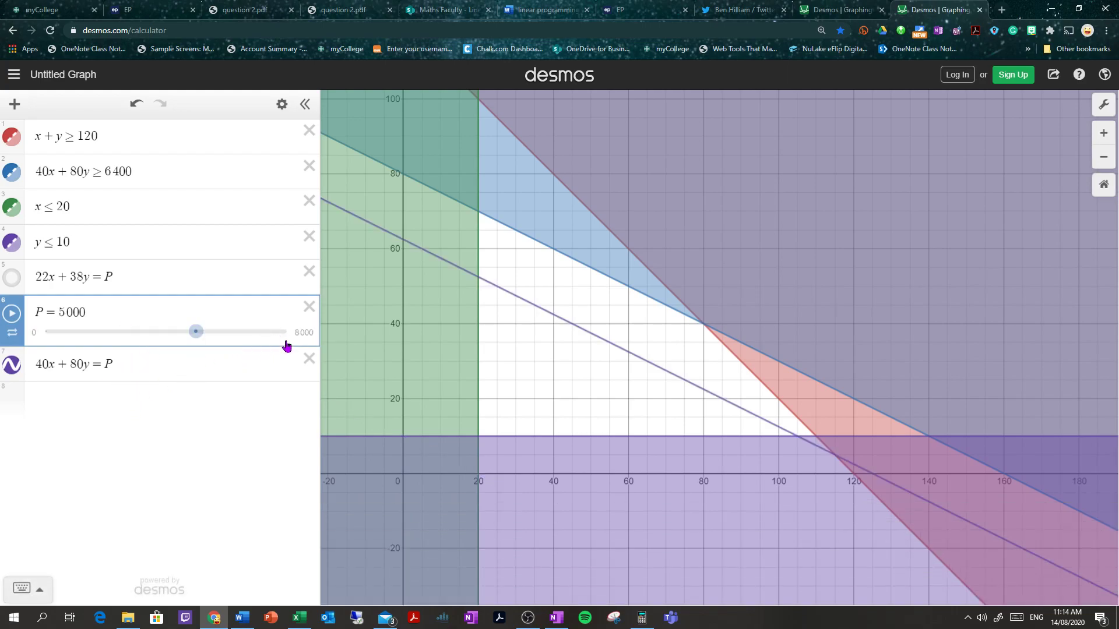